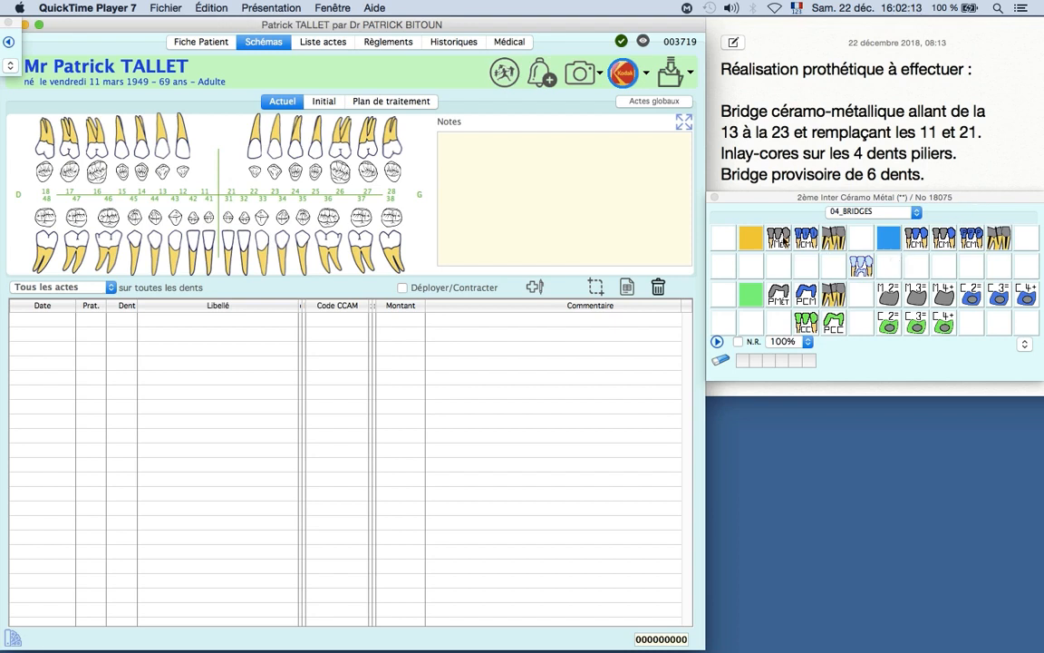
- Review the 04_BRIDGES acts for all-metal and metal-ceramic bridges, including the incisor, MCC and MMC variants, and the RACO inlay core
click(777, 240)
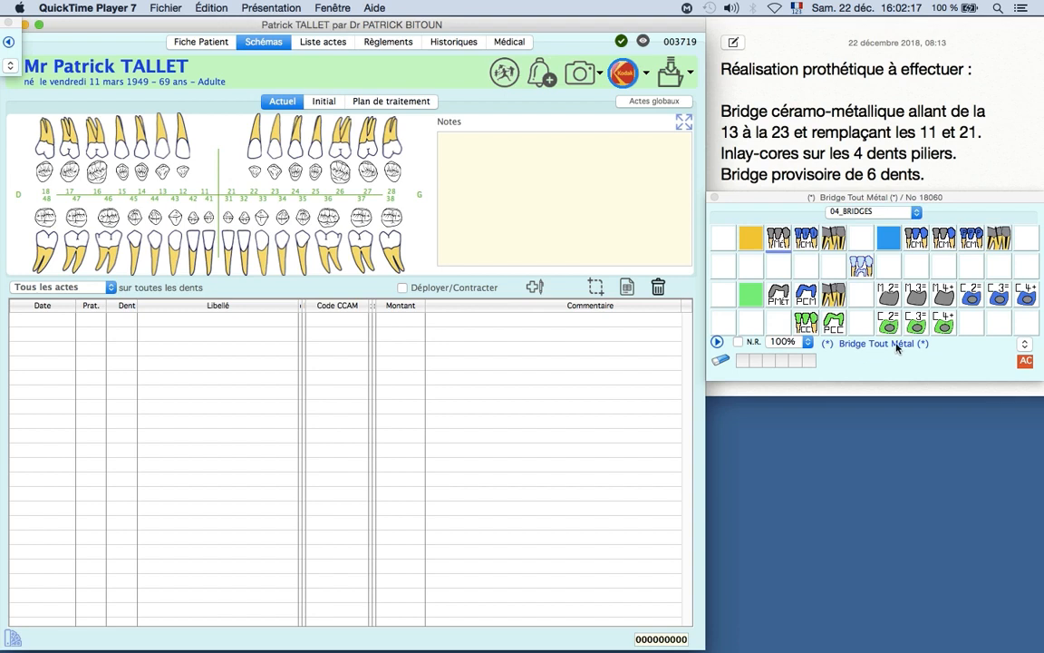
click(806, 237)
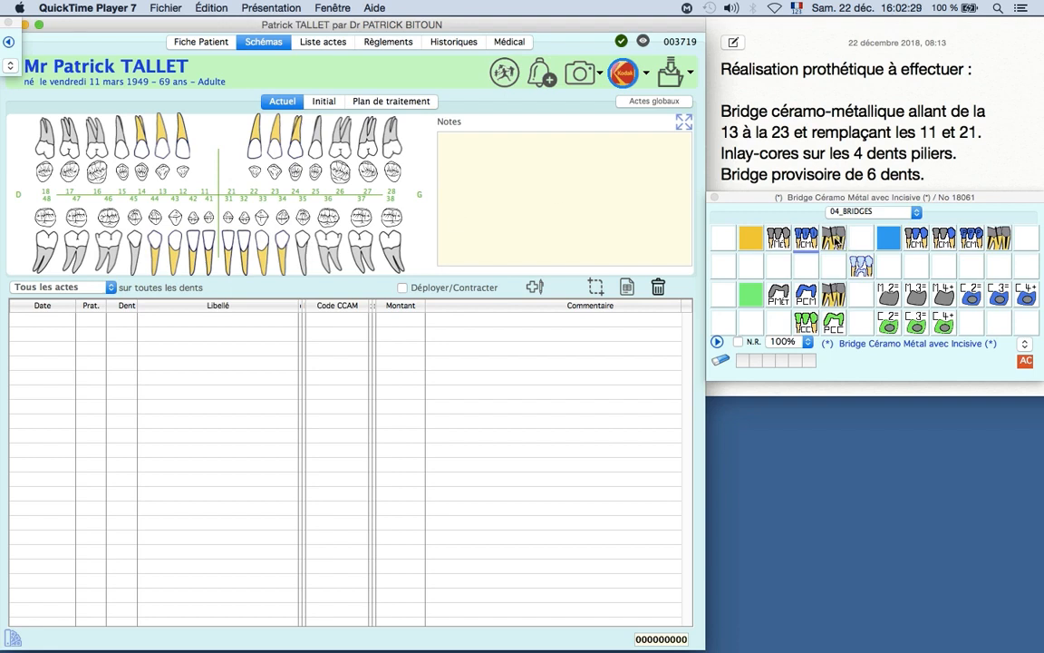
click(835, 238)
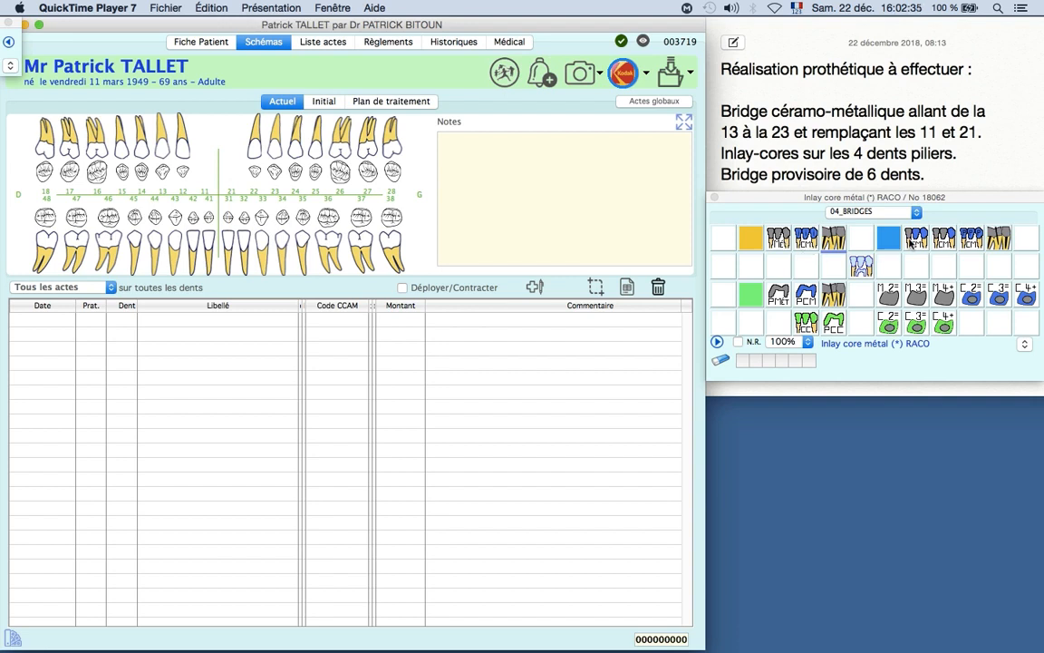
click(918, 236)
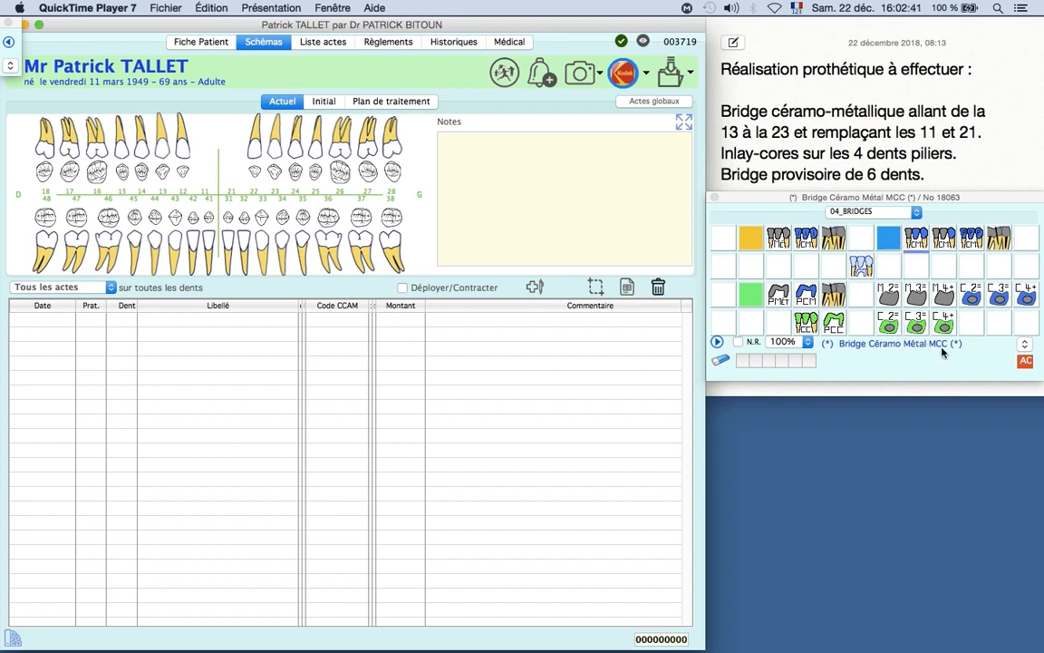
click(945, 238)
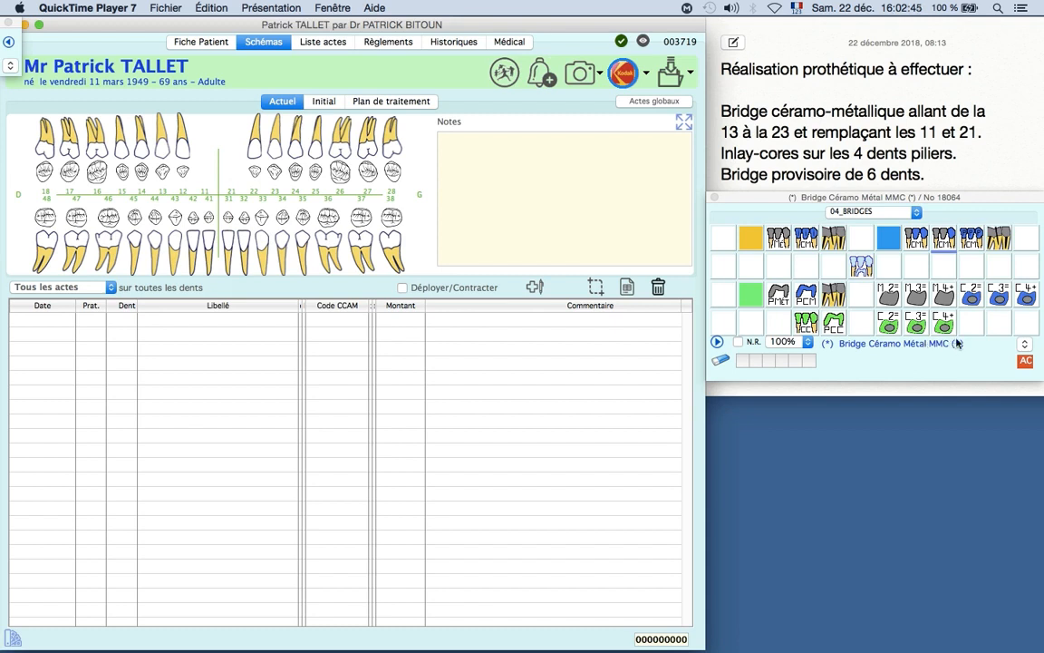
click(970, 238)
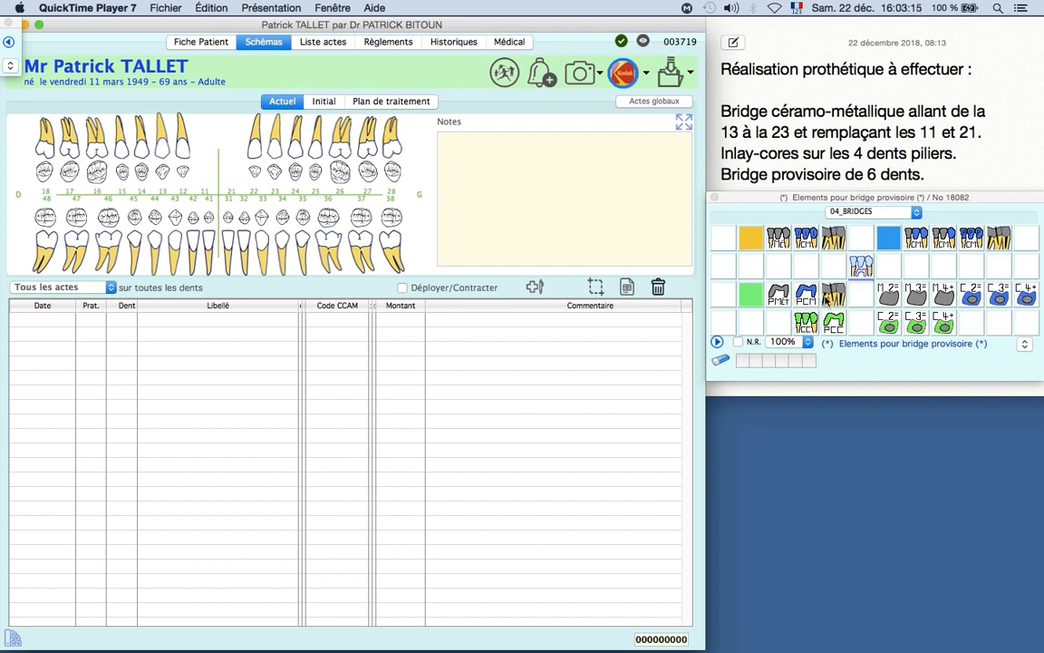
- Review the supplementary bridge acts: metal and metal-ceramic abutments, LIBRE inlay core, and the second, third and fourth-plus intermediate elements
click(779, 298)
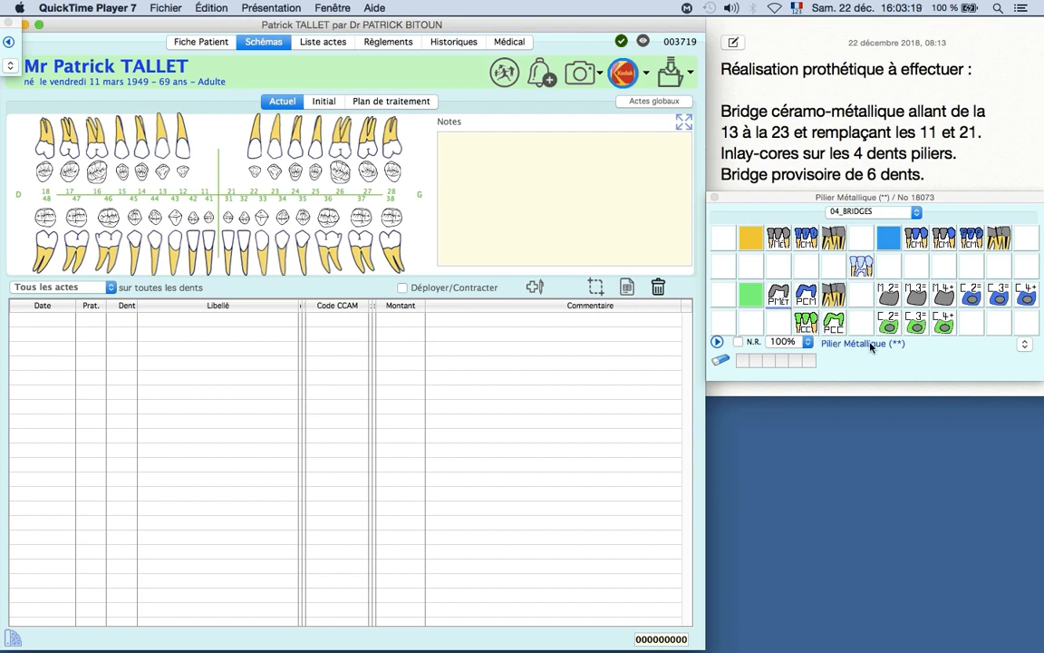
click(808, 293)
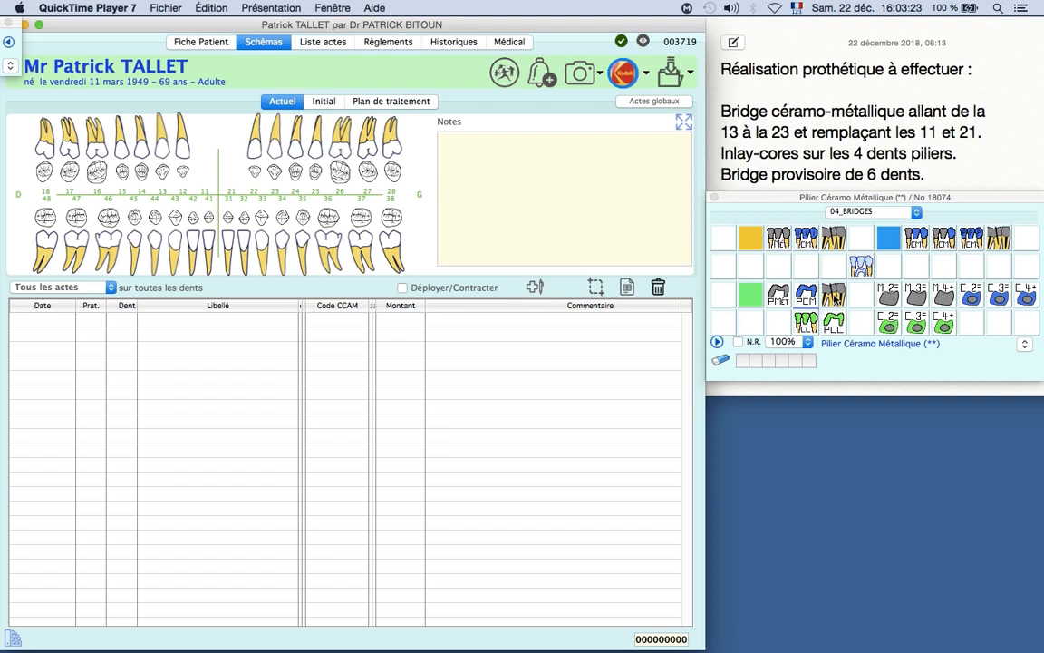
click(835, 293)
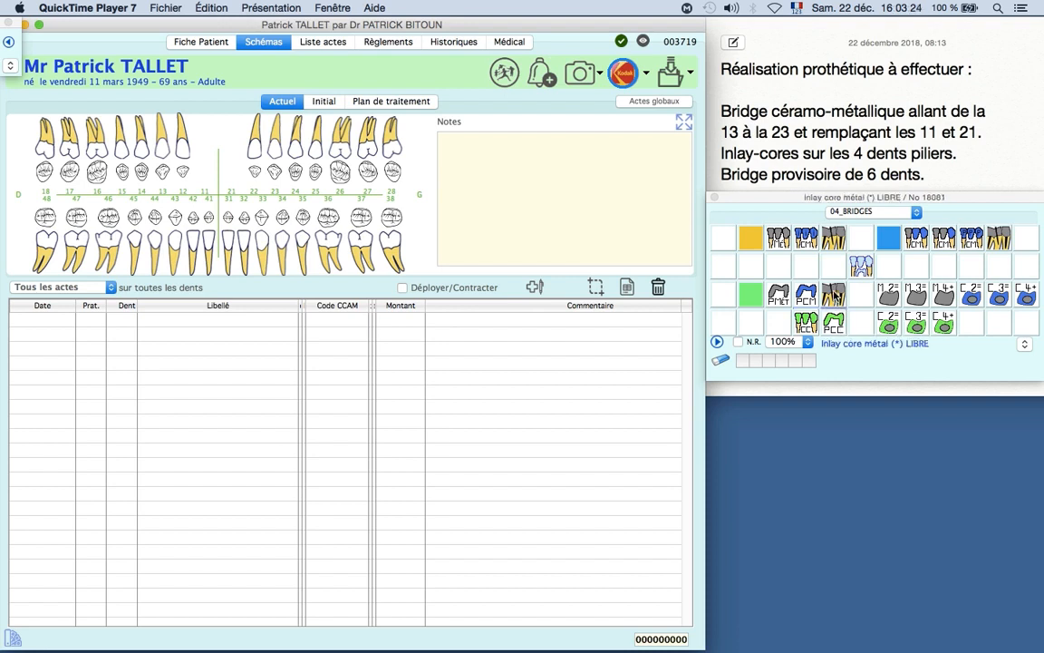
click(888, 293)
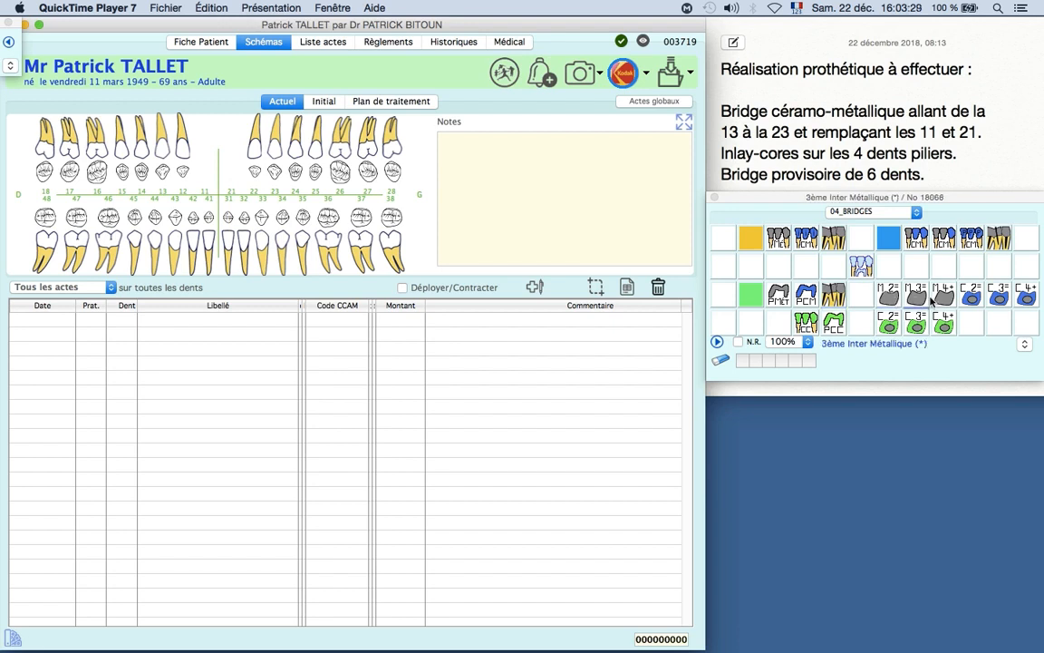
click(971, 294)
click(997, 294)
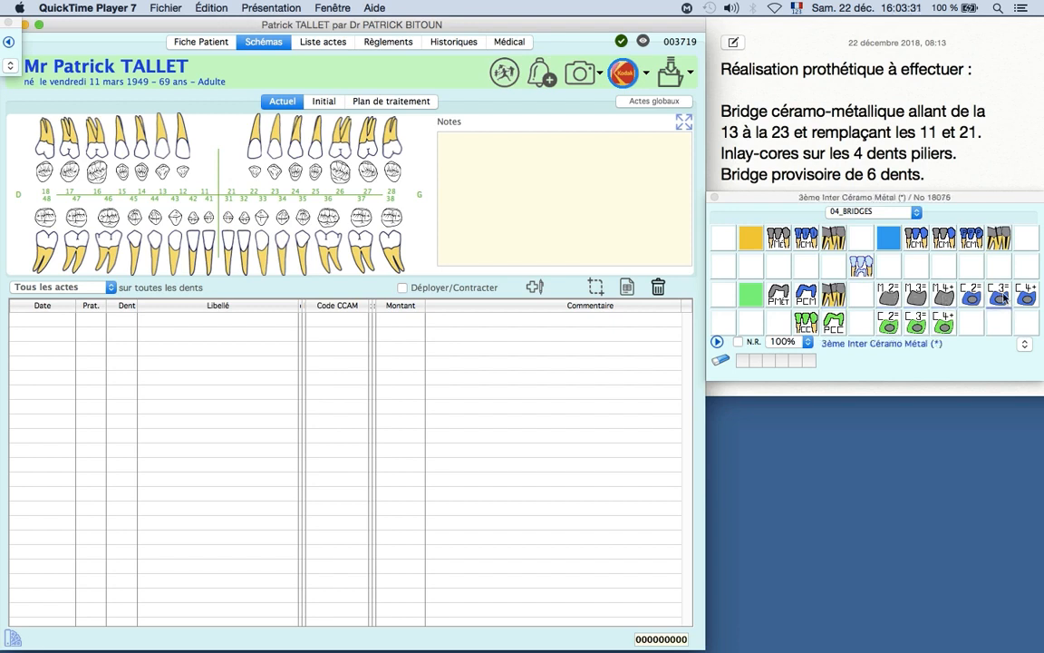
click(1027, 295)
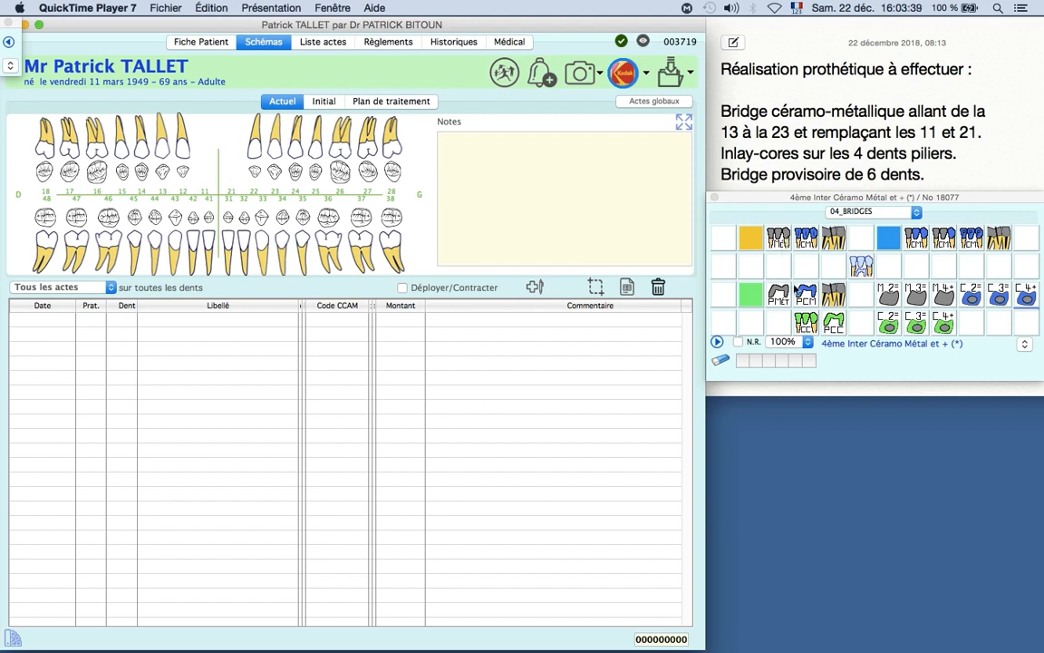
- Review the all-ceramic acts: Bridge Tout Céramique, Pilier Céramo Céram, and the second, third and fourth-plus Céramo Céram intermediates
click(804, 323)
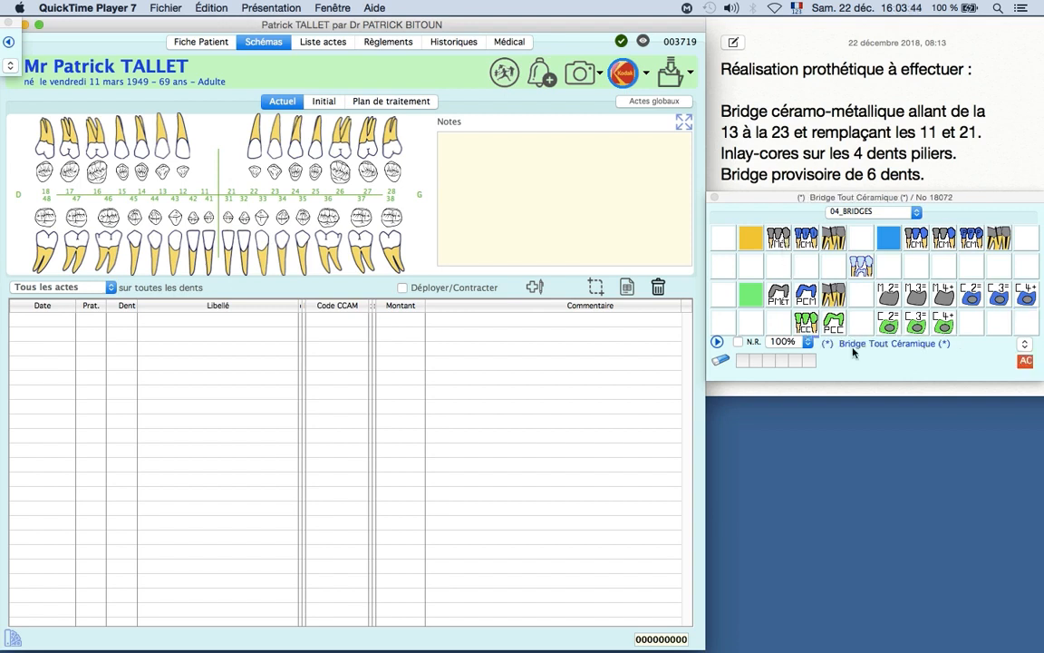
click(833, 322)
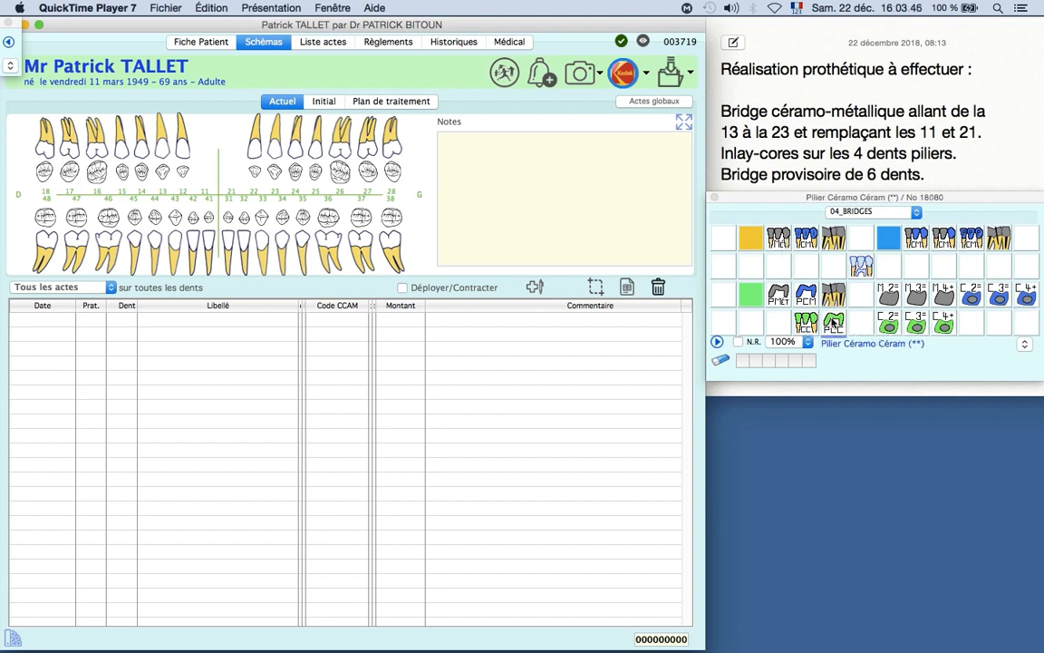
click(889, 323)
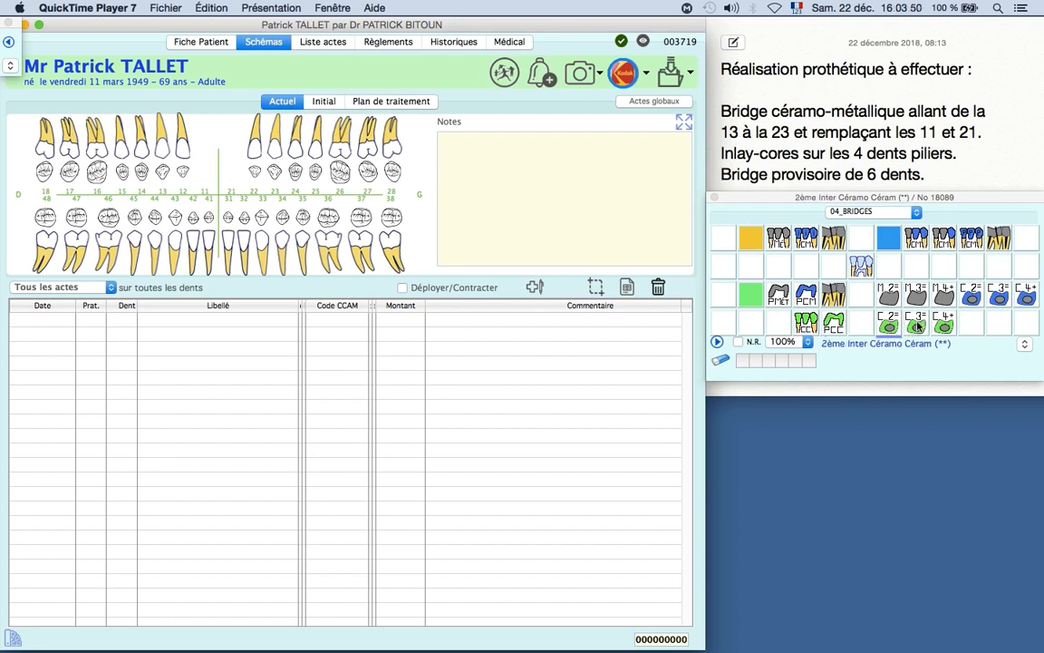
click(918, 323)
click(943, 323)
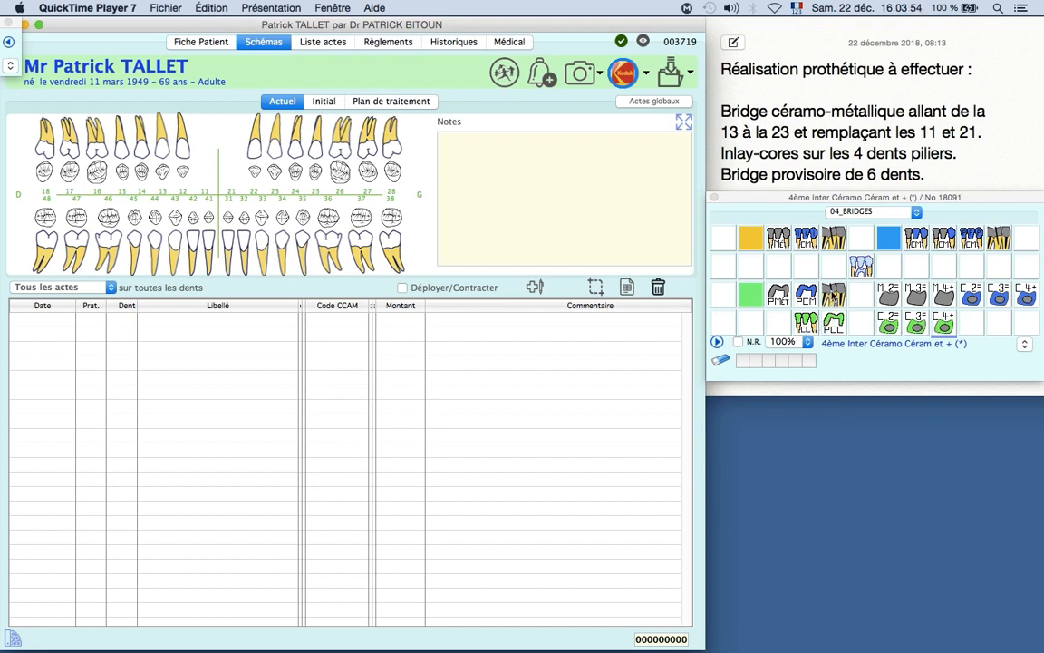
click(807, 322)
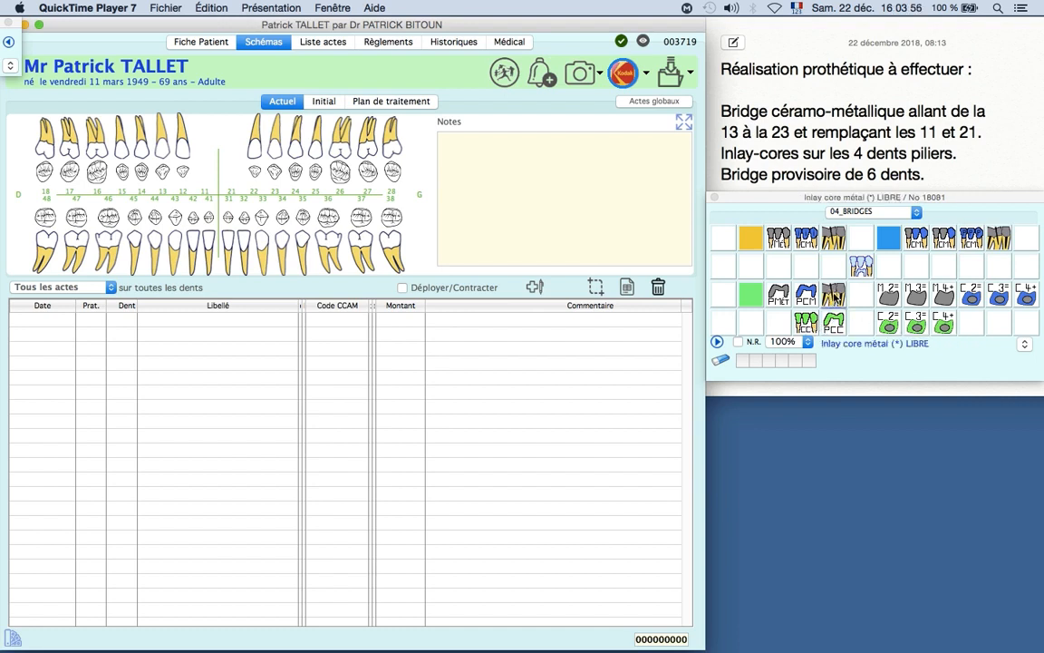
click(809, 324)
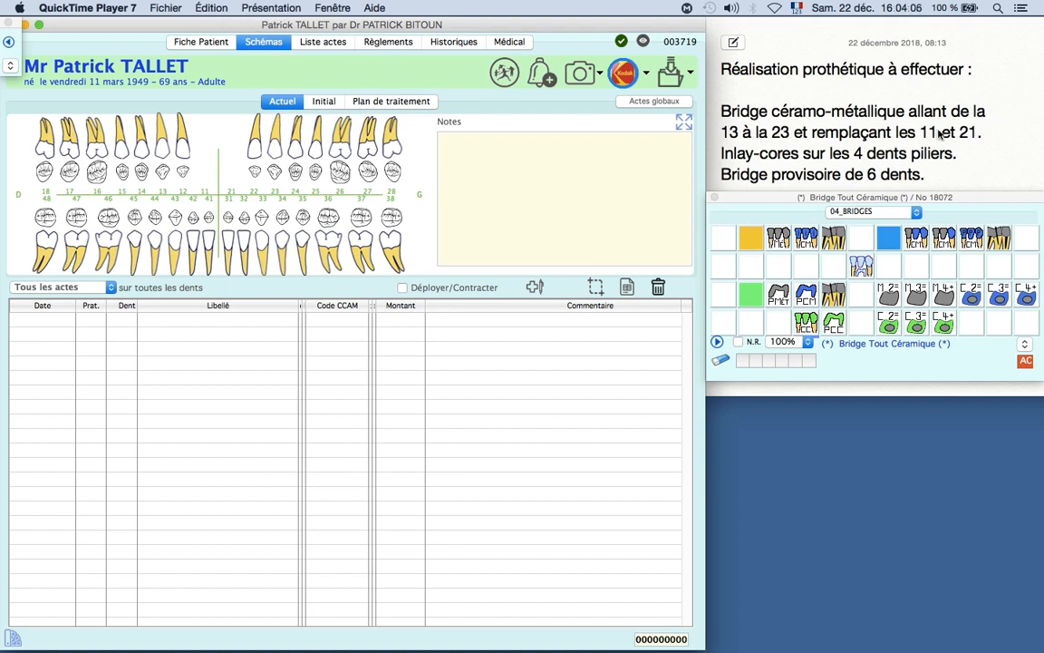
- Record the Bridge Céramo Métal avec Incisive act with abutments on teeth 22 and 12 and the intermediate on tooth 11
click(809, 238)
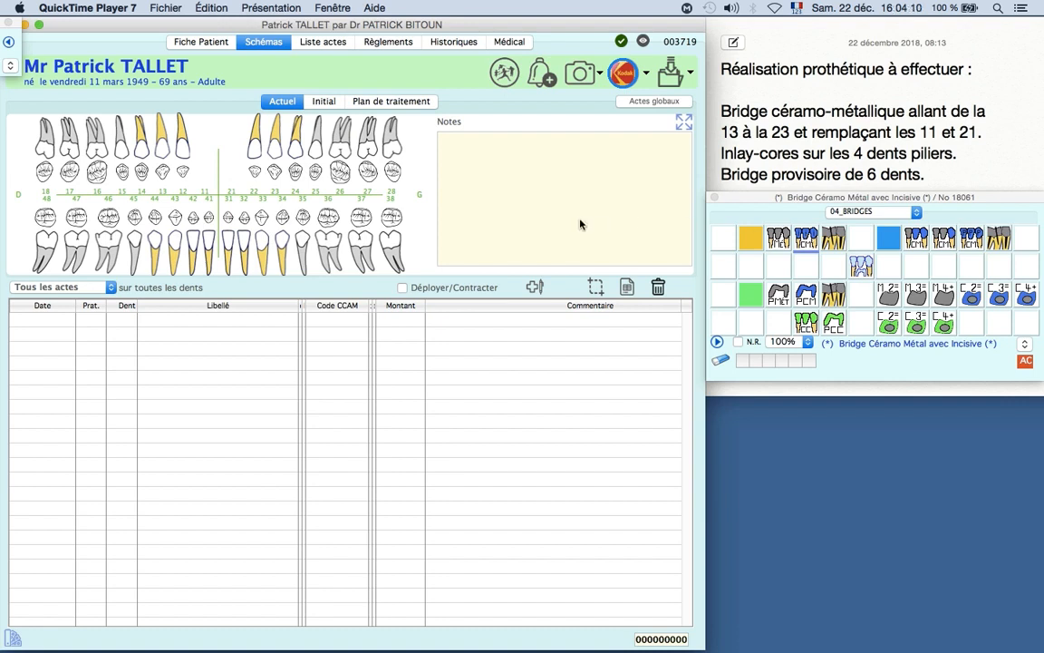
click(232, 136)
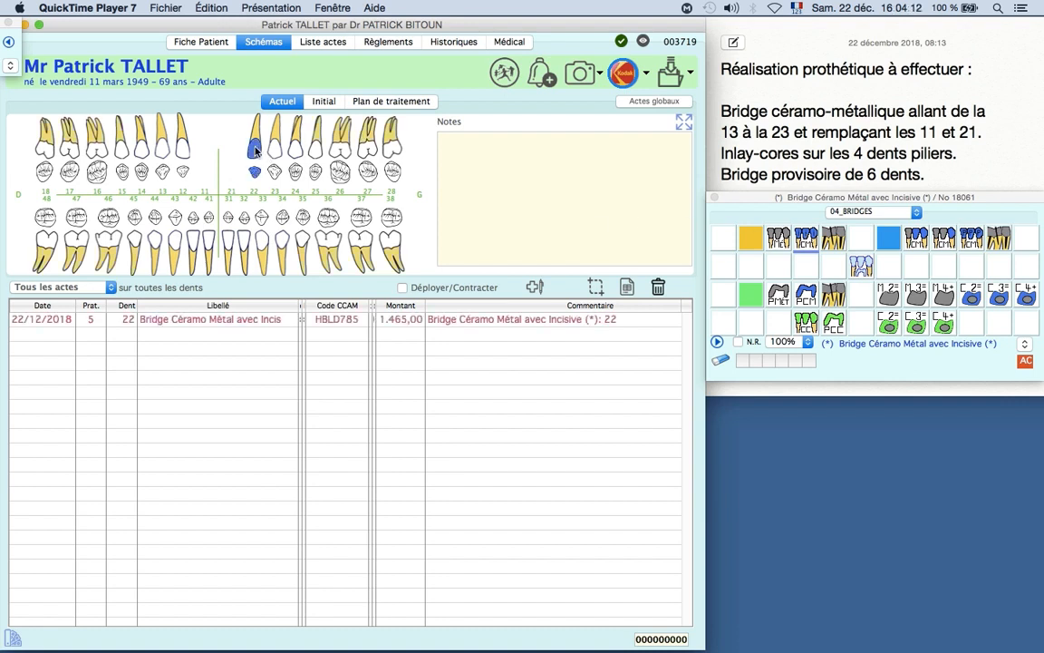
click(181, 140)
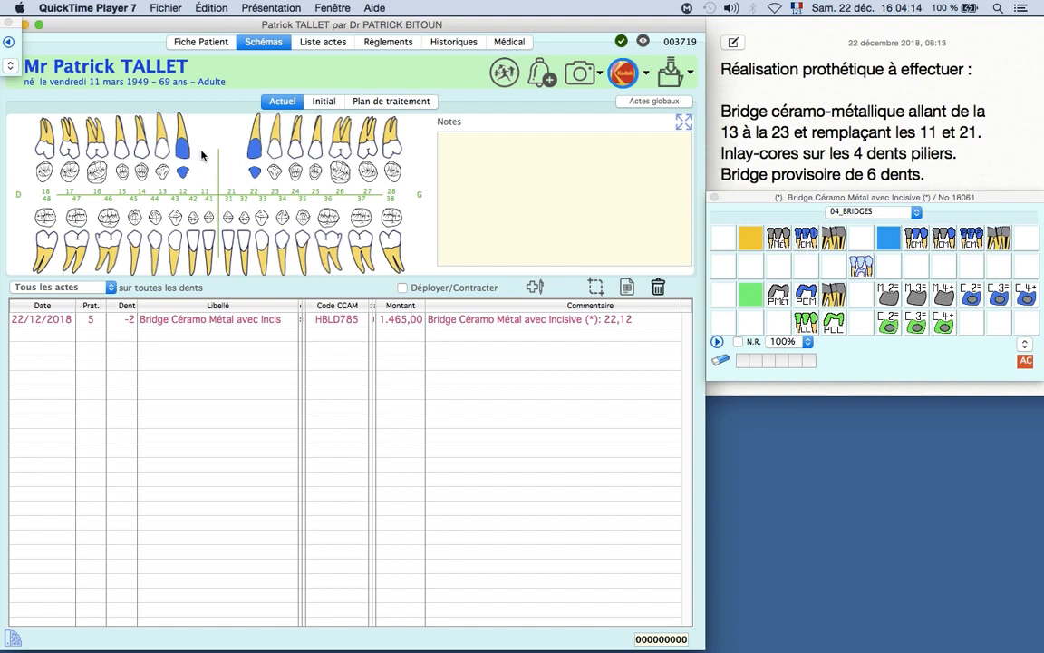
click(204, 152)
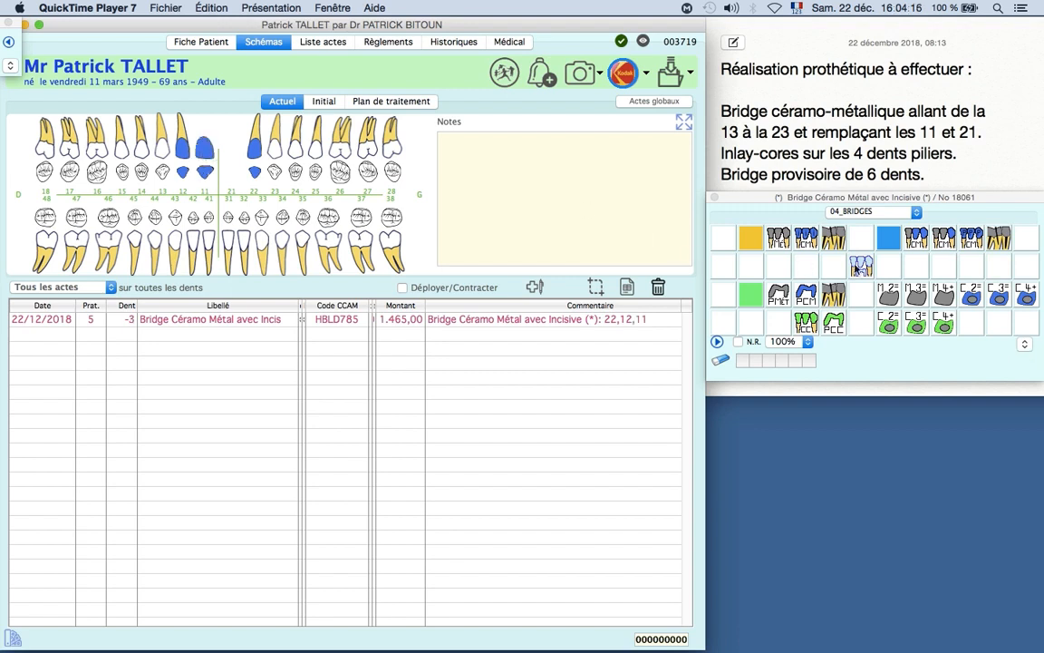
- Extend the bridge with a 2ème Inter Céramo Métal on tooth 21 and Pilier Céramo Métallique acts on teeth 23 and 13
click(973, 298)
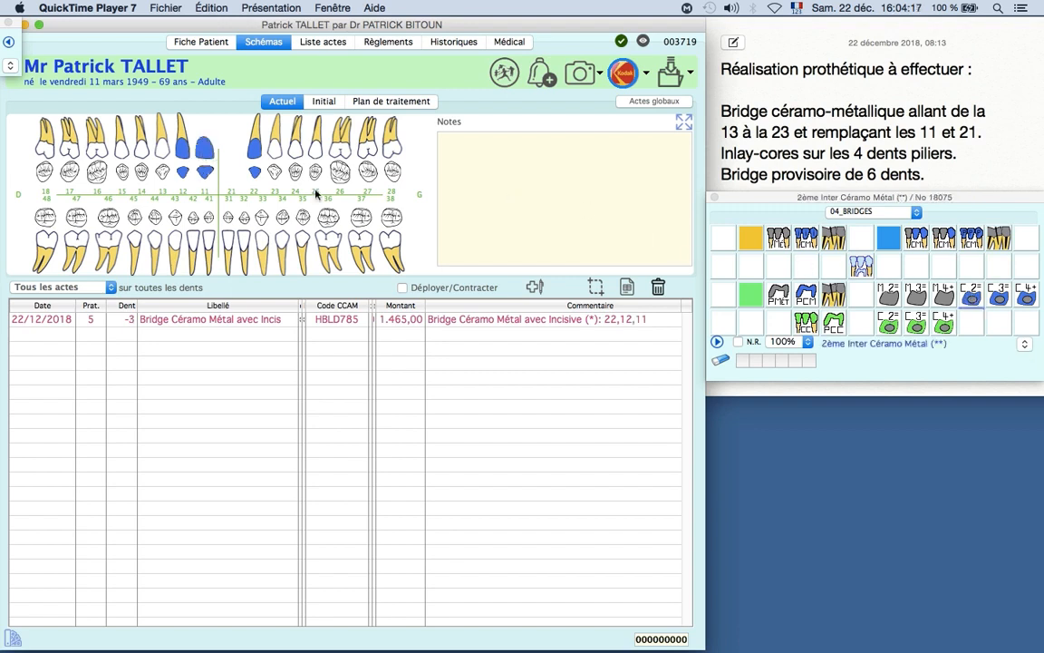
click(232, 150)
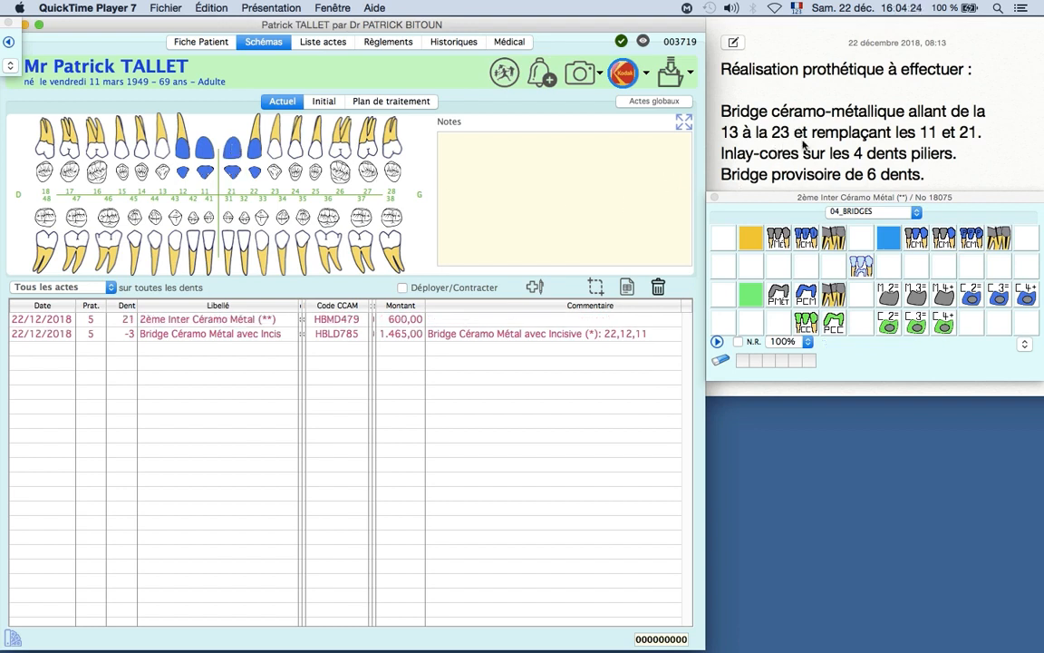
click(808, 296)
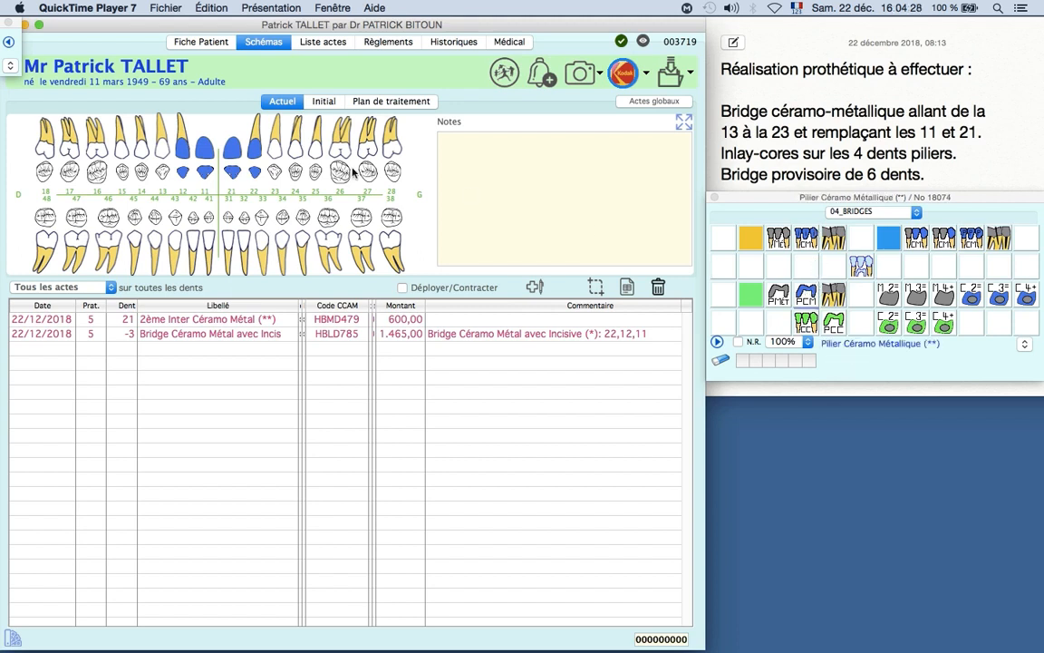
click(274, 150)
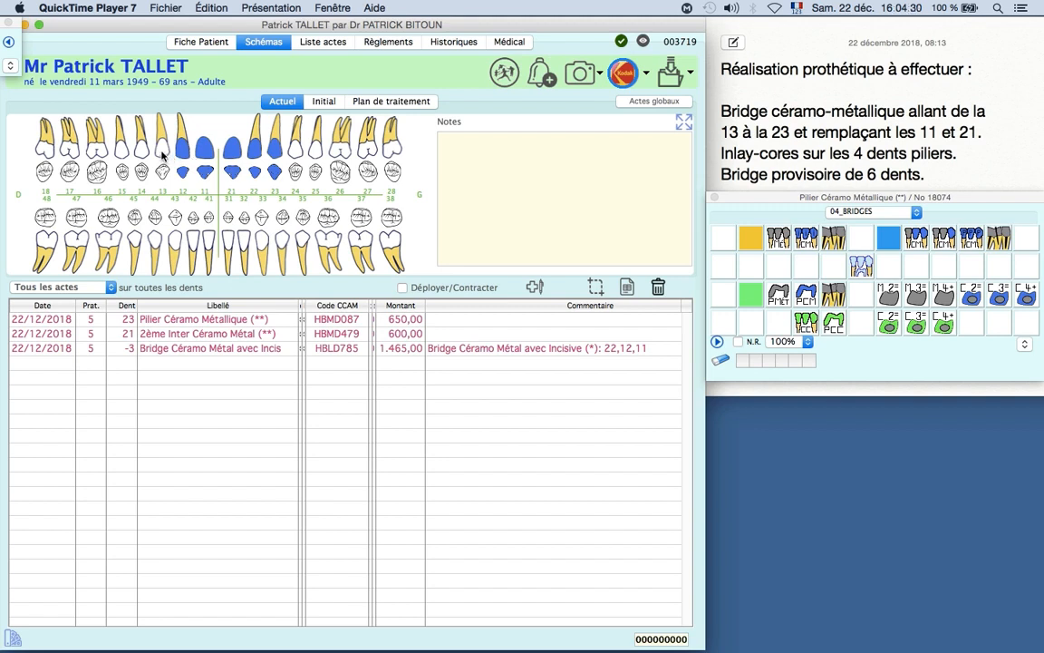
click(162, 152)
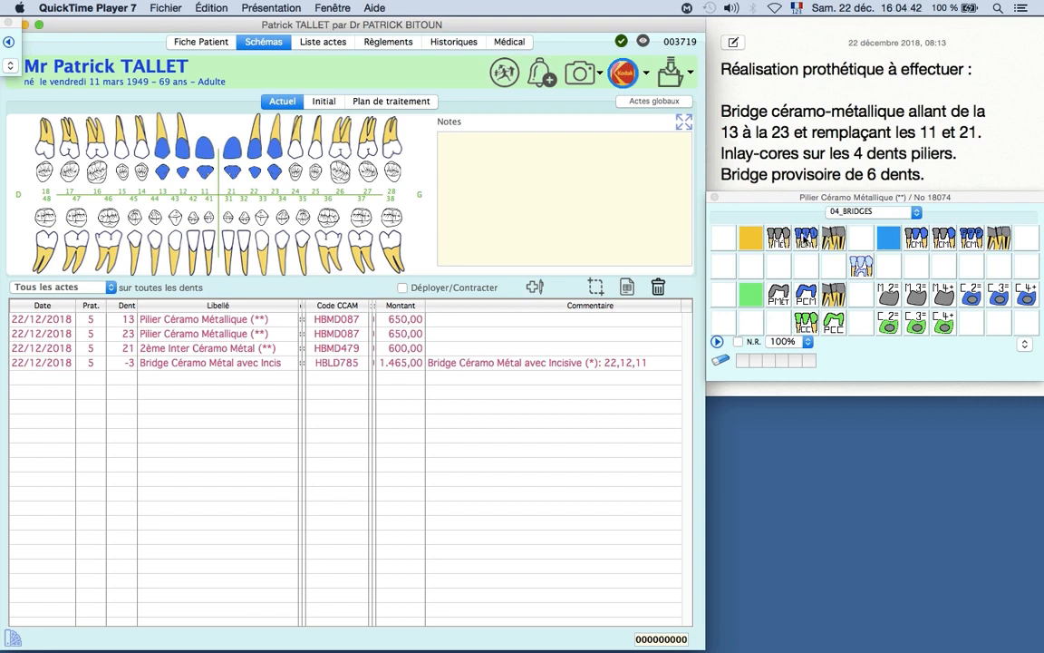
- Add the Inlay core métal (*) RACO act to abutment teeth 22 and 12
click(805, 237)
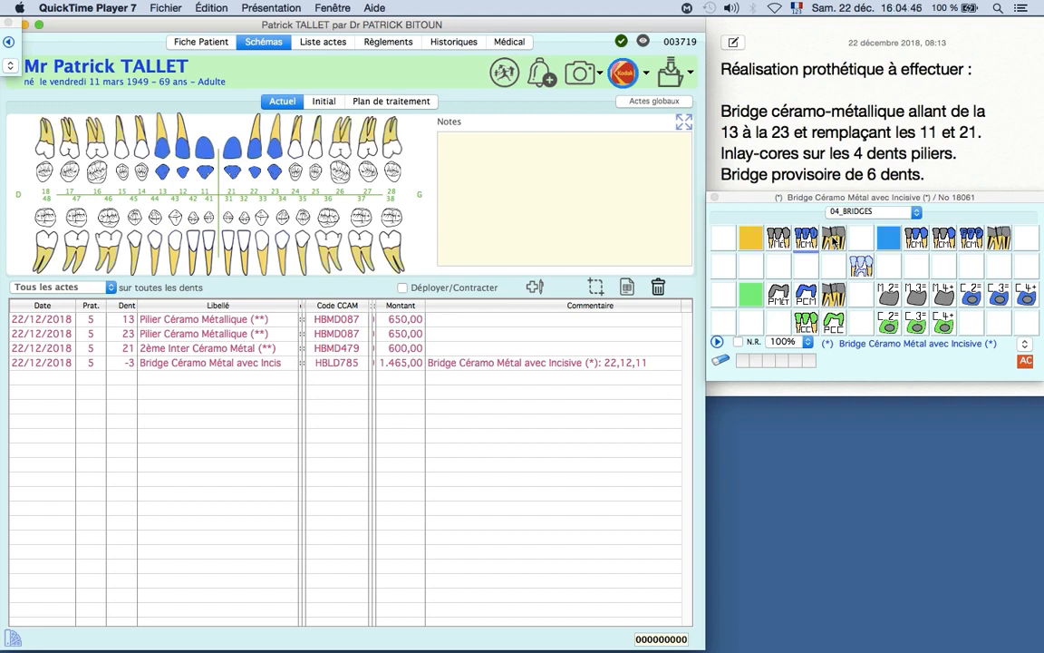
click(834, 238)
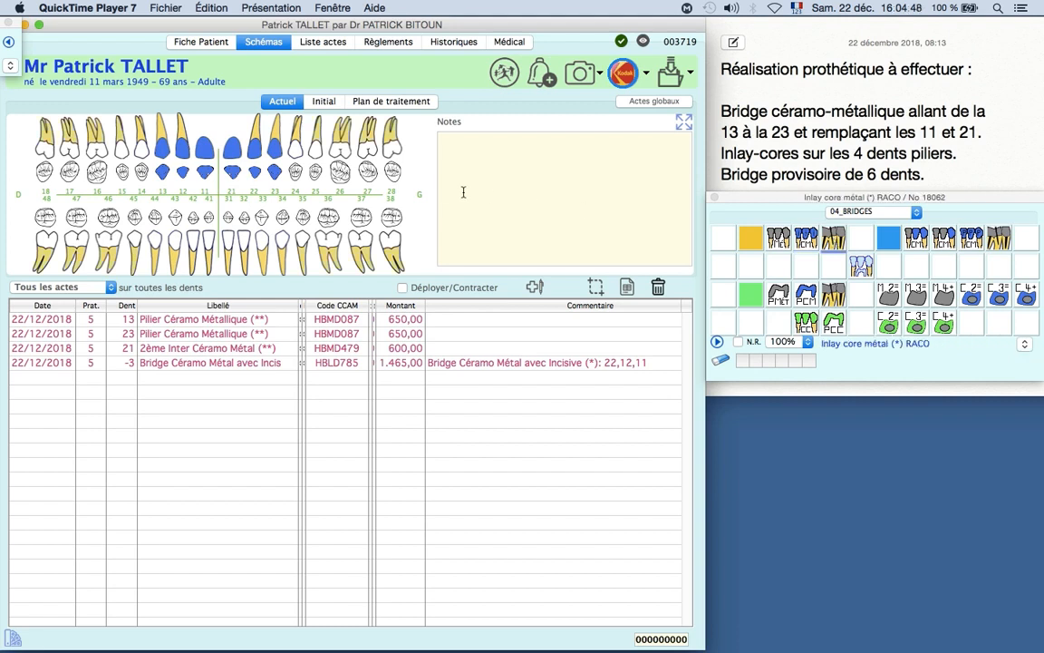
click(254, 141)
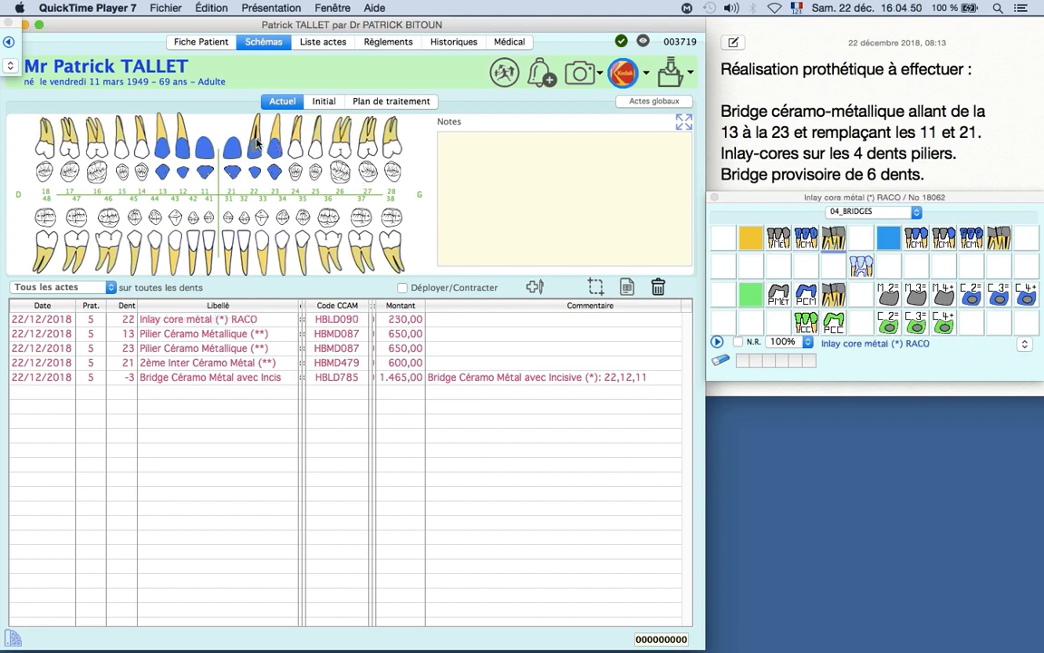
click(184, 147)
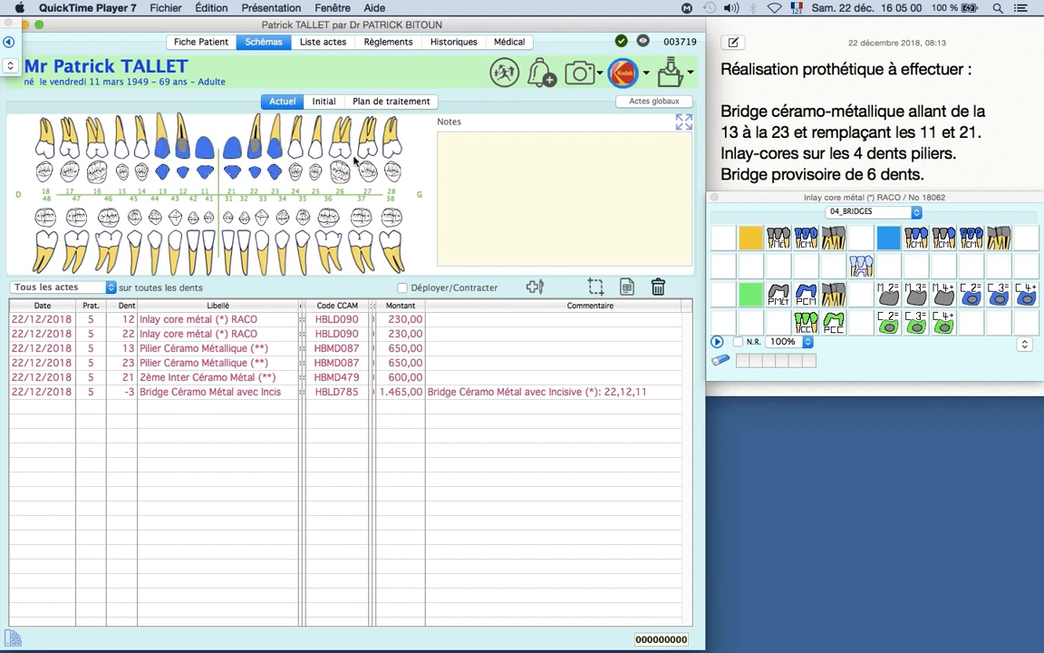
- Add the Inlay core métal (*) LIBRE act to the supplementary abutment teeth 23 and 13
click(806, 298)
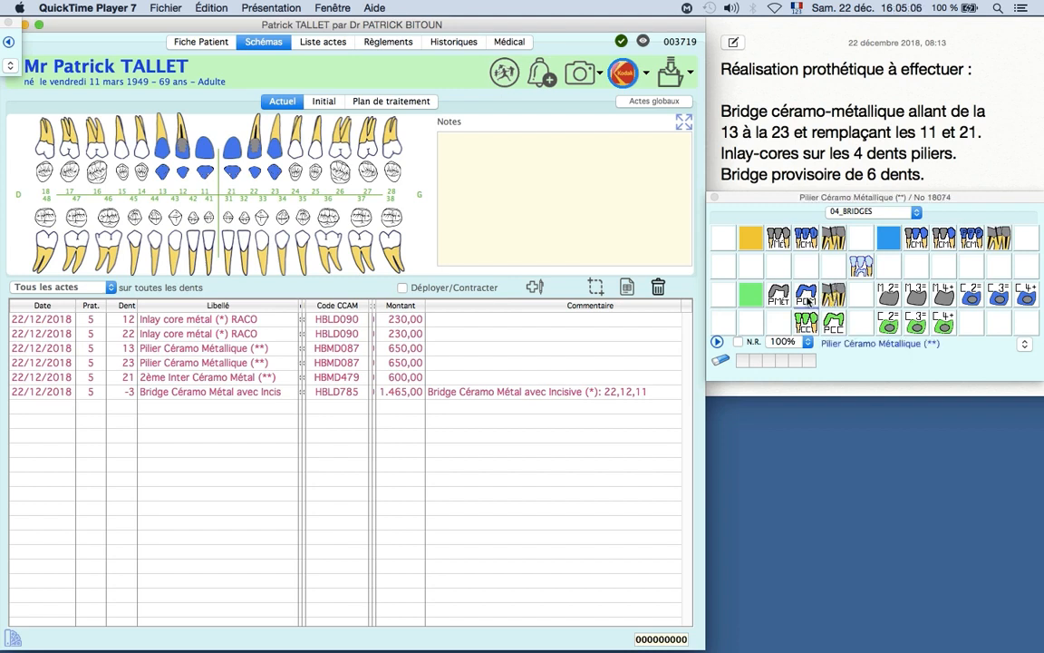
click(780, 288)
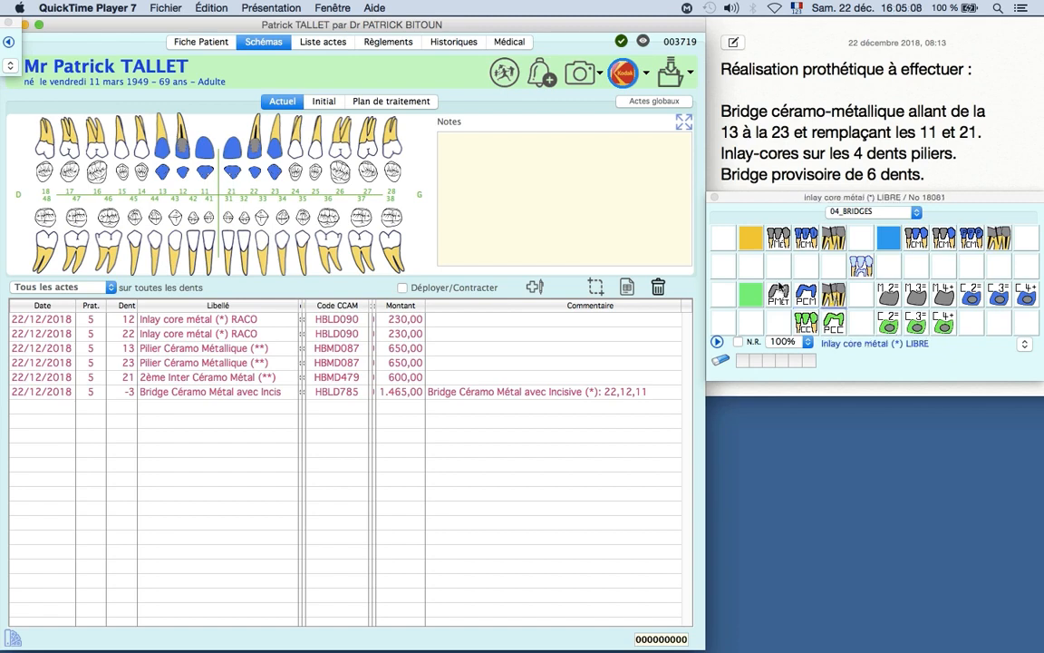
click(275, 148)
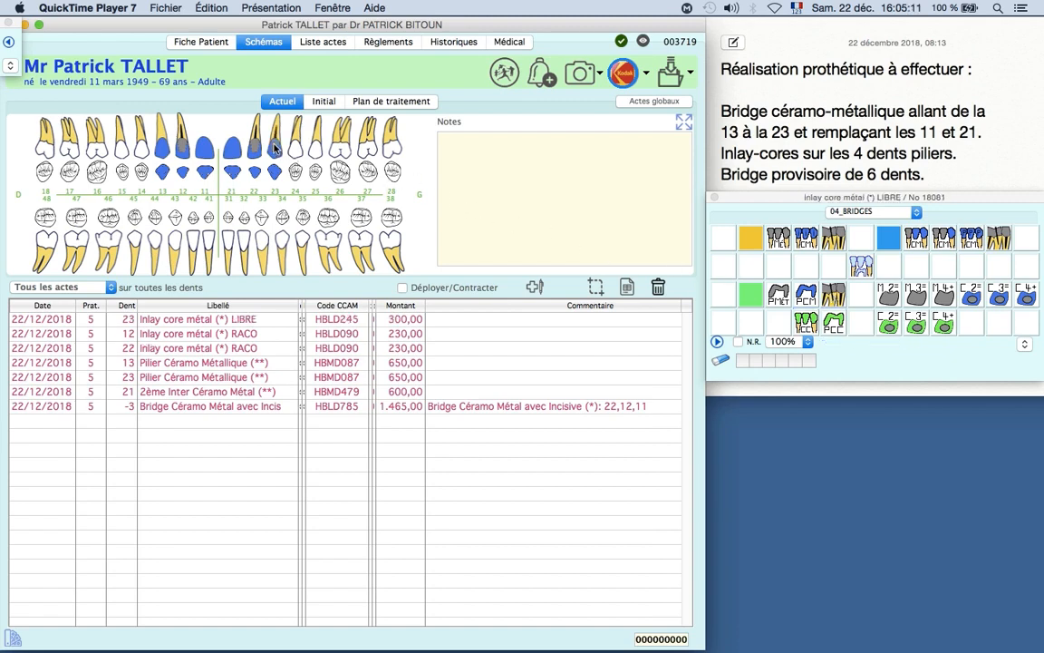
click(164, 148)
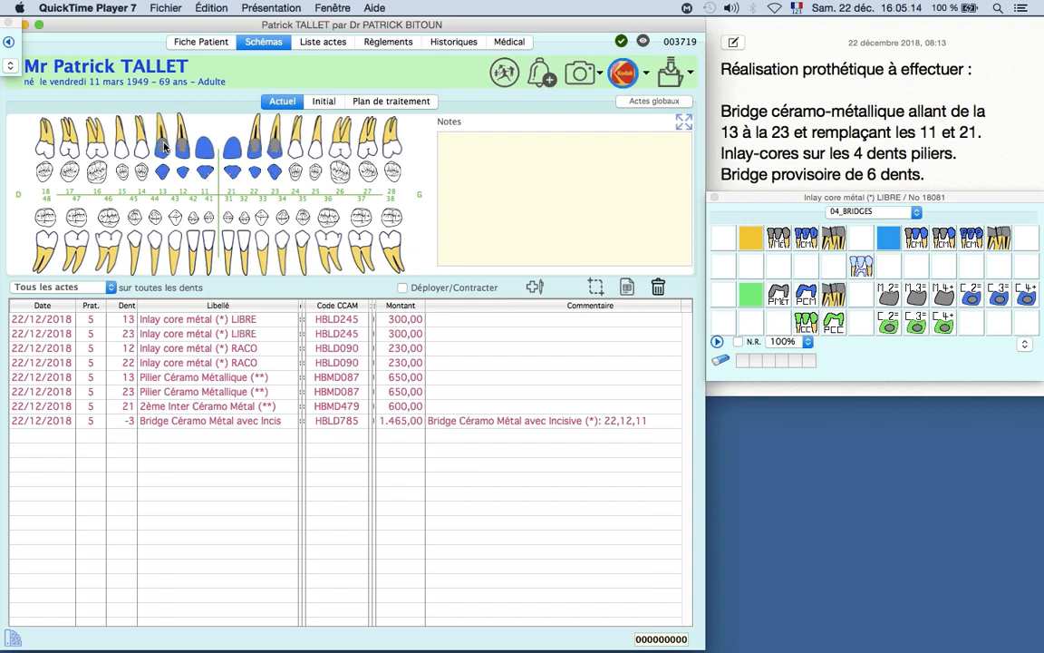
- Record the Elements pour bridge provisoire act across teeth 13 to 23 and clear its drawing from in front of the definitive bridge
click(861, 265)
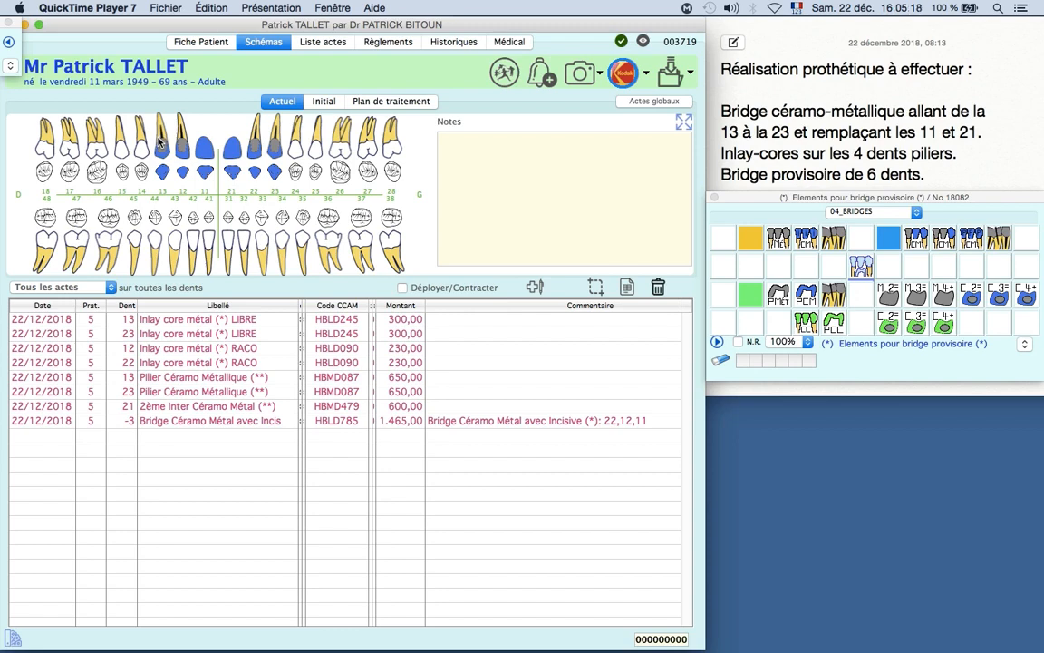
drag(160, 141, 275, 158)
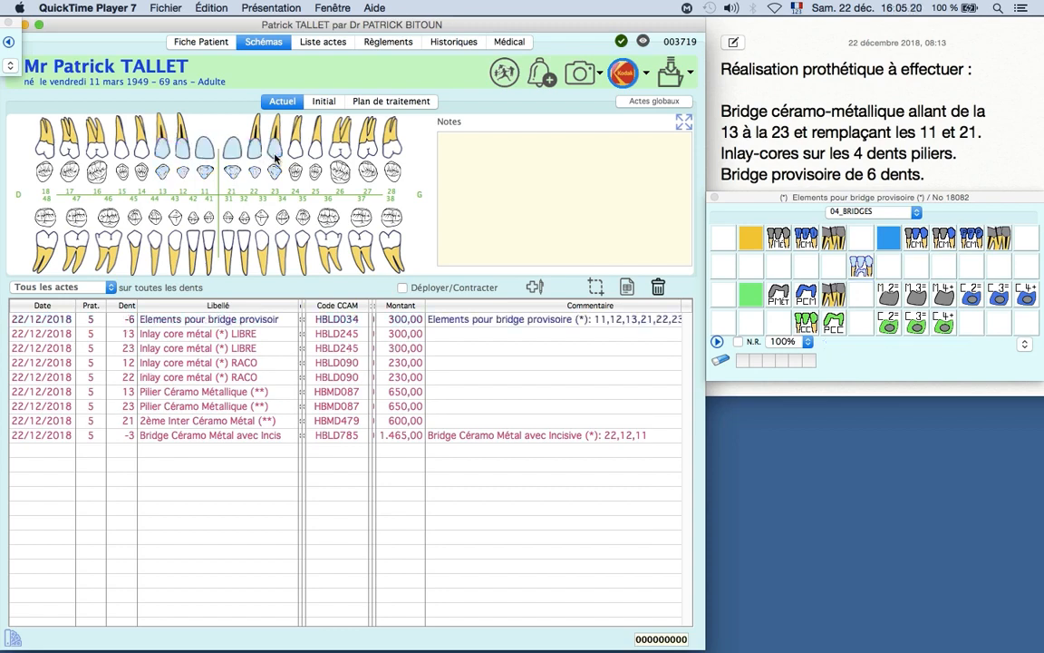
click(478, 318)
right_click(479, 318)
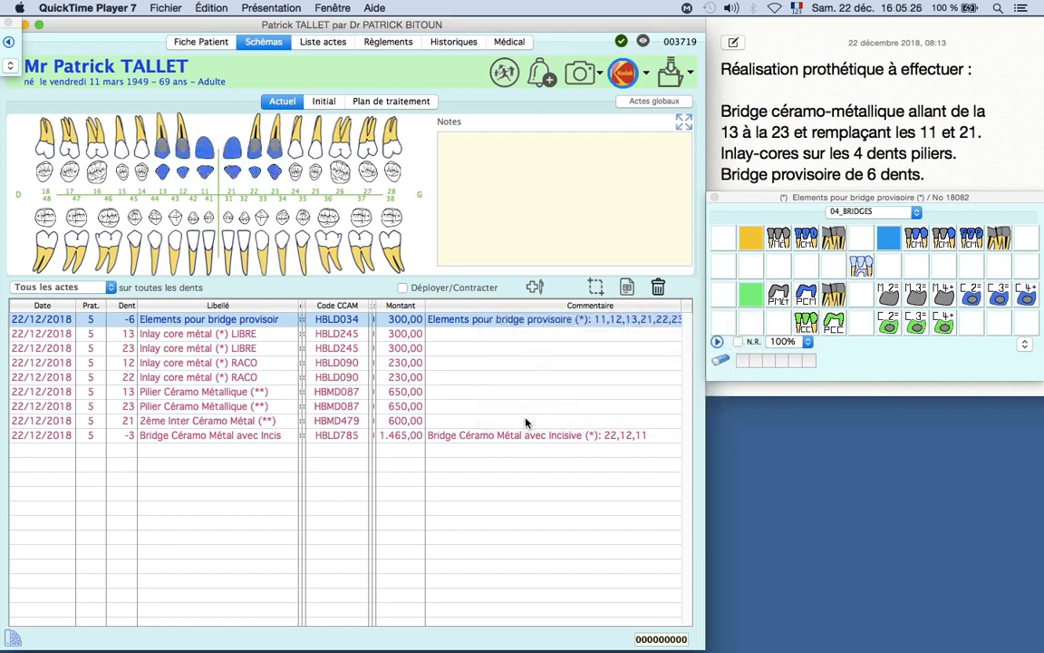
- Review the recorded acts and their CCAM codes, from the metal-ceramic bridge through the inlay-cores to the provisional bridge elements
click(487, 365)
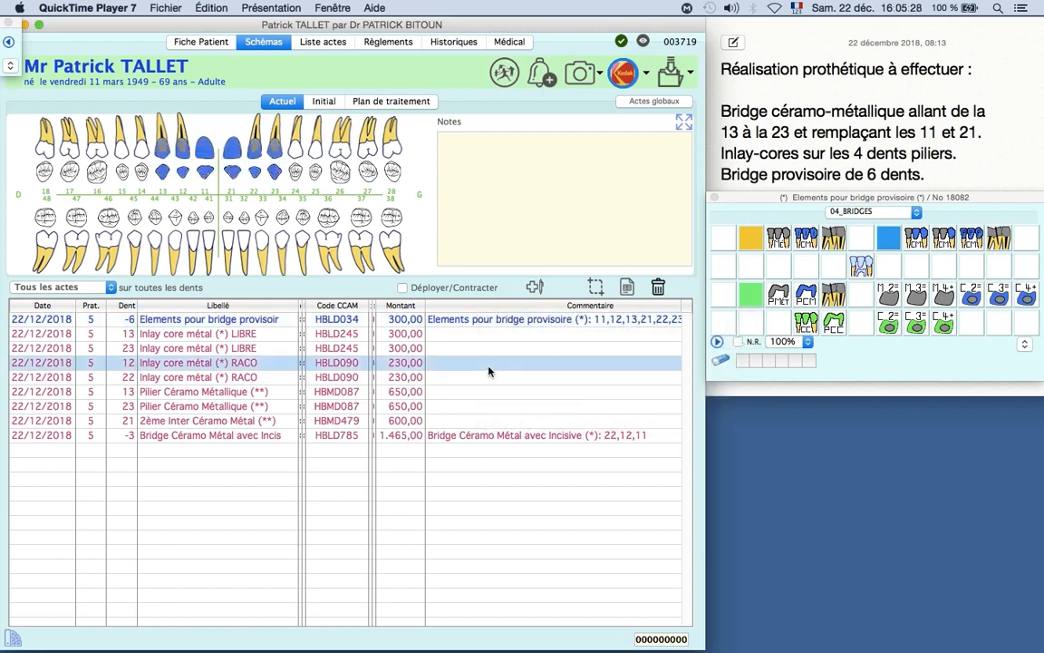
click(354, 437)
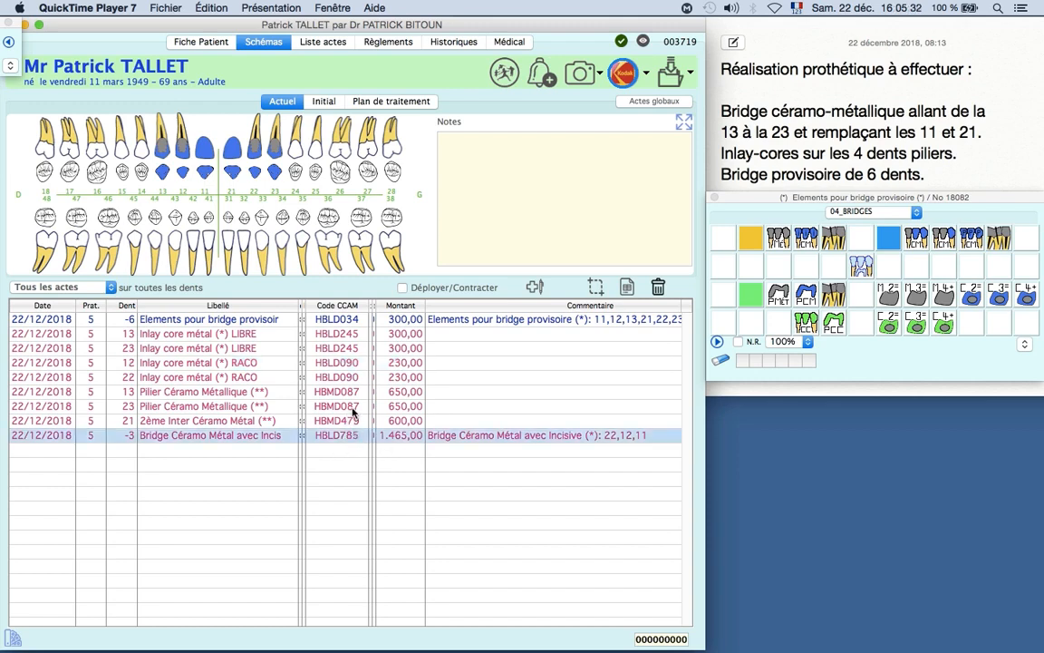
click(354, 407)
click(351, 366)
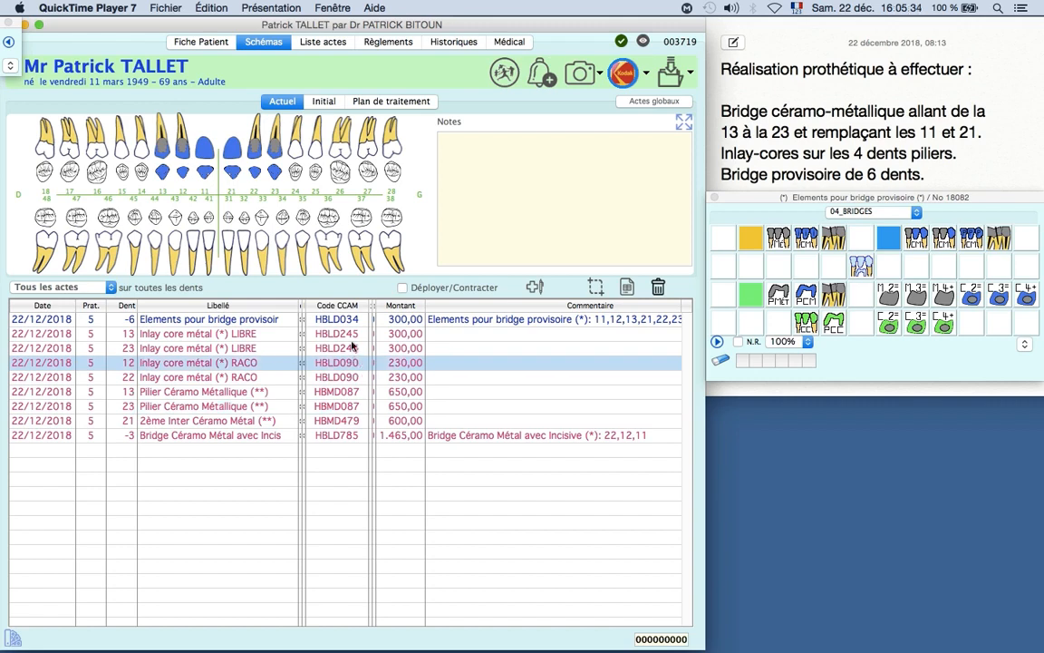
click(352, 349)
click(351, 336)
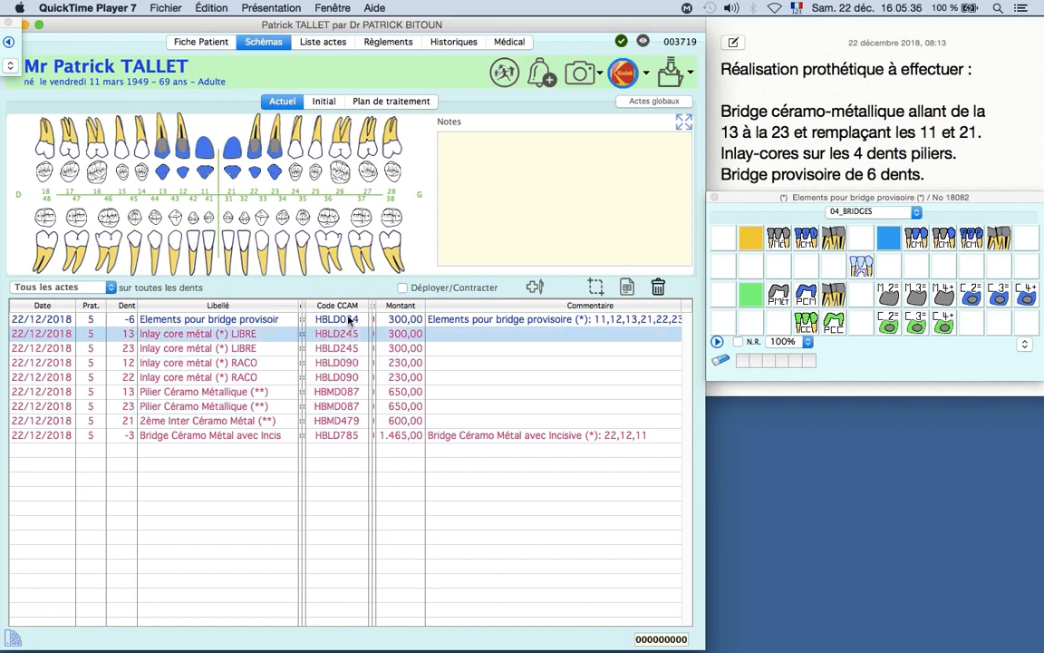
click(350, 321)
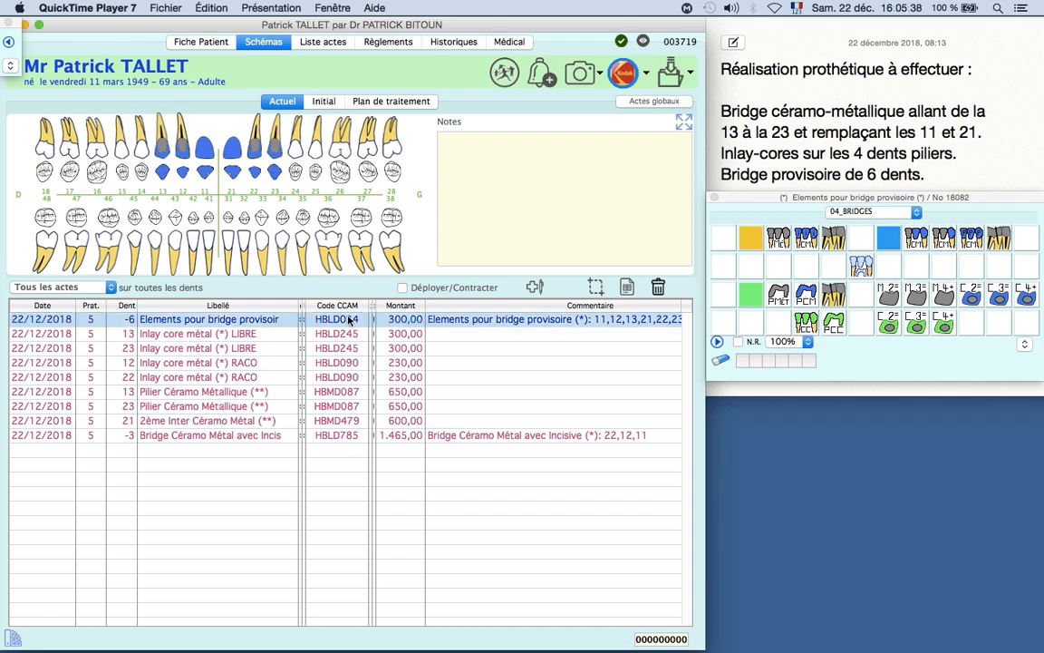
super+click(350, 321)
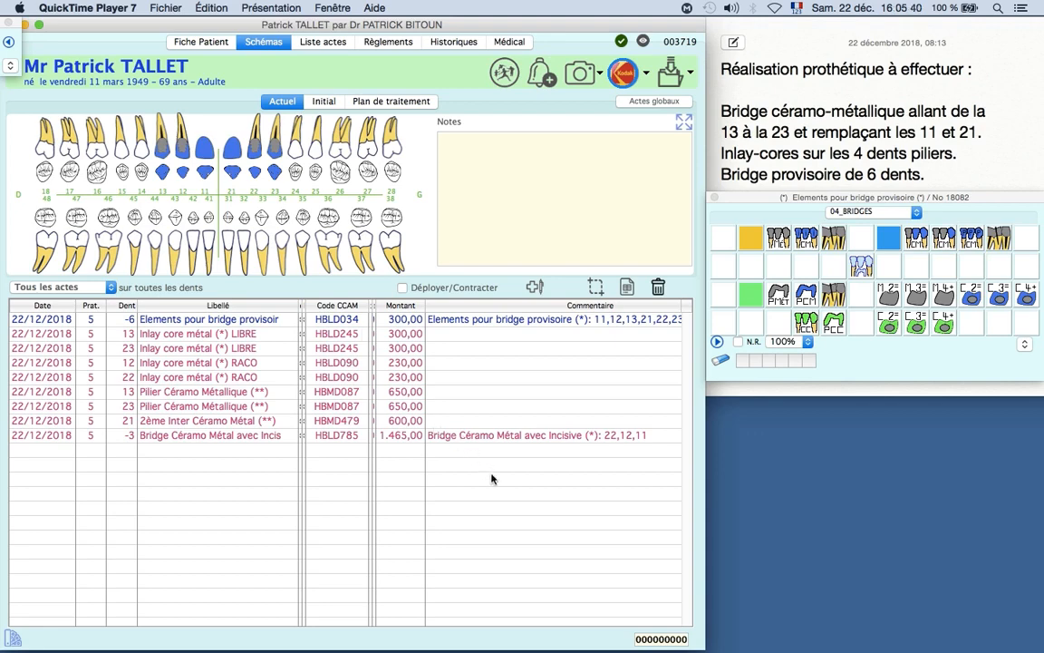